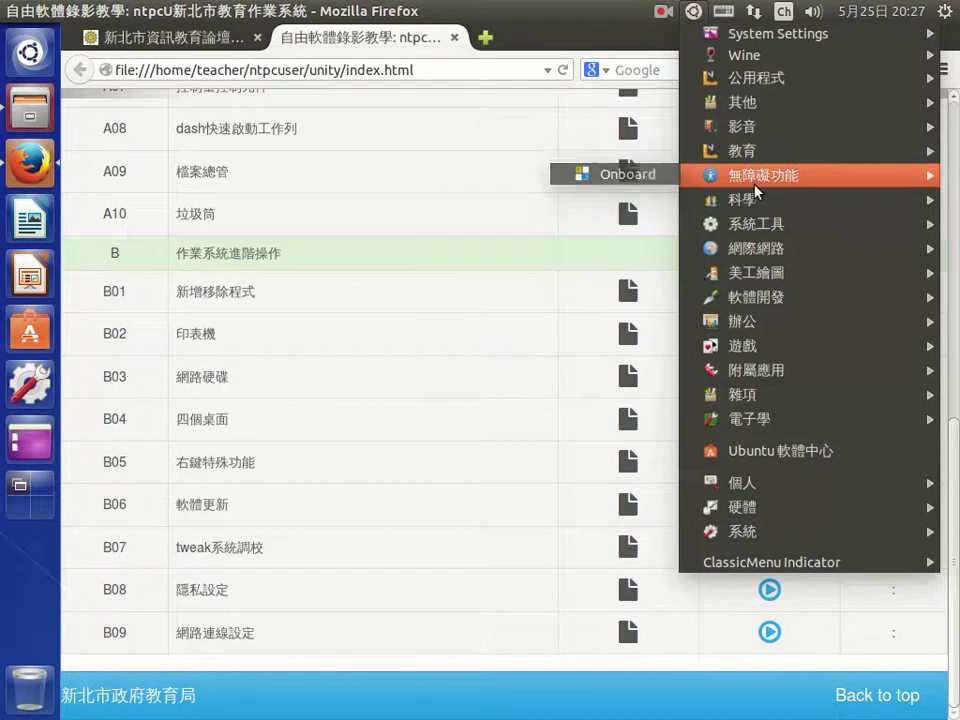
{"action": "mouse_move", "coordinate": [751, 227]}
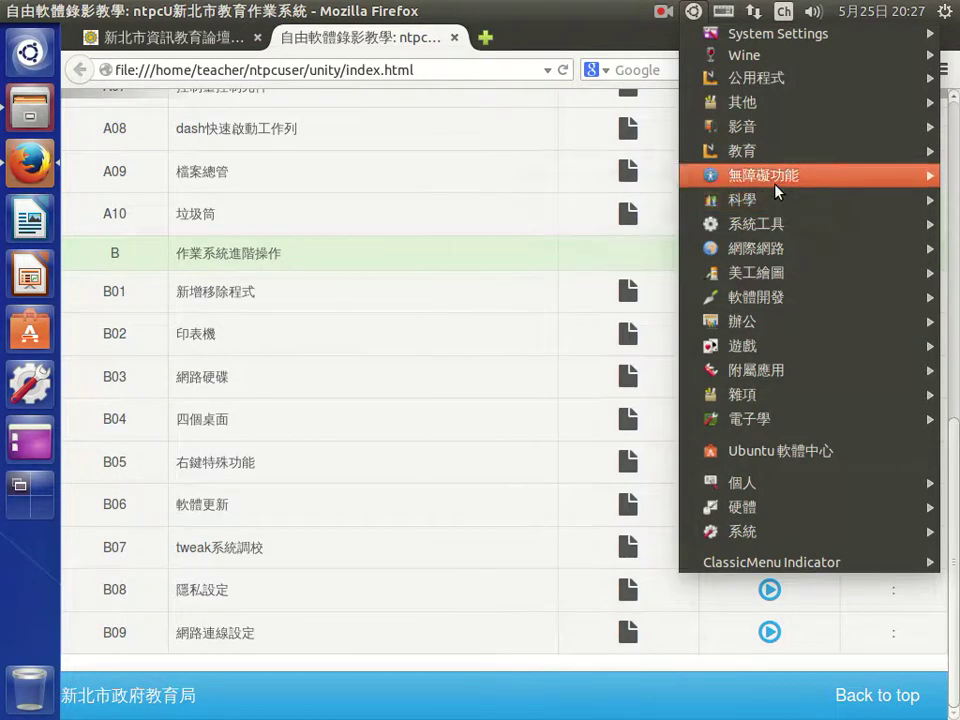
{"action": "mouse_move", "coordinate": [777, 191]}
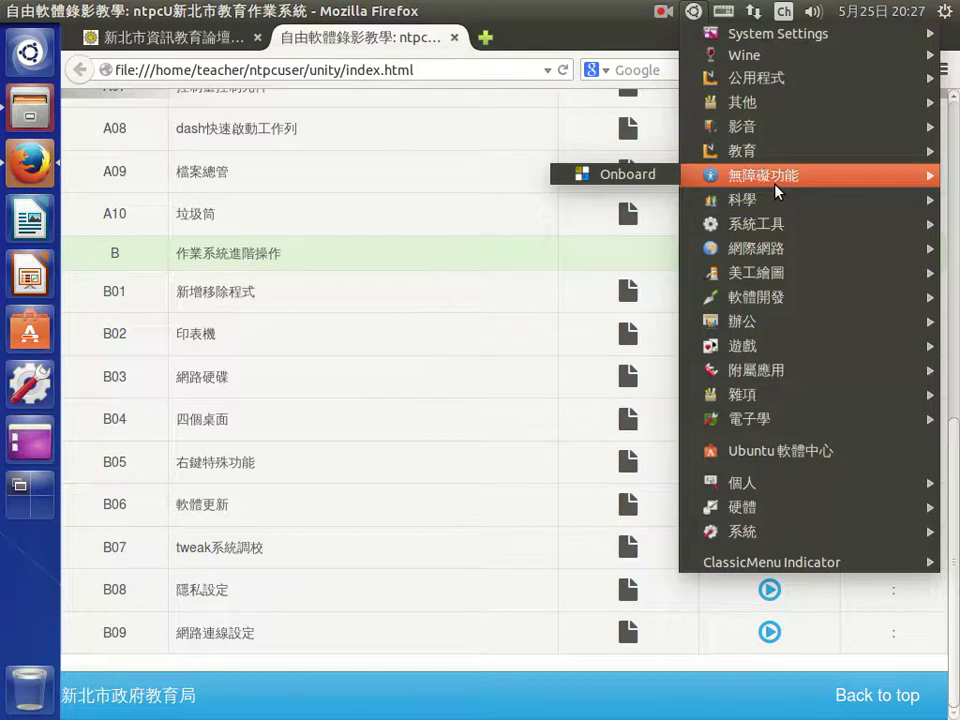
{"action": "left_click", "coordinate": [408, 260]}
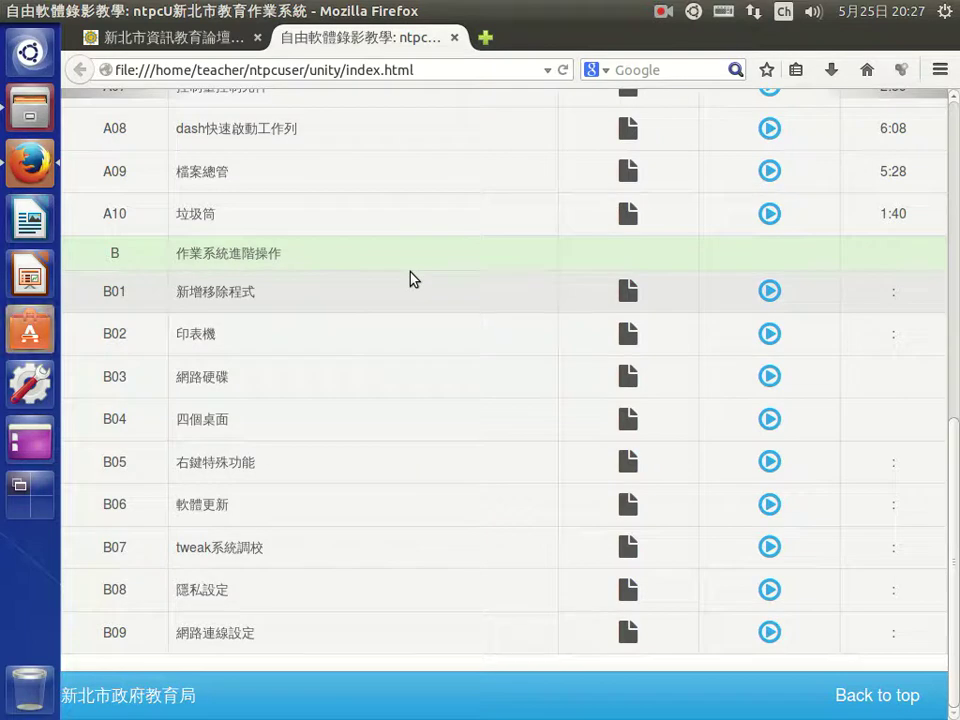
Switch to Ubuntu 軟體中心 and search all software for 磁碟
{"action": "key", "text": "super+5"}
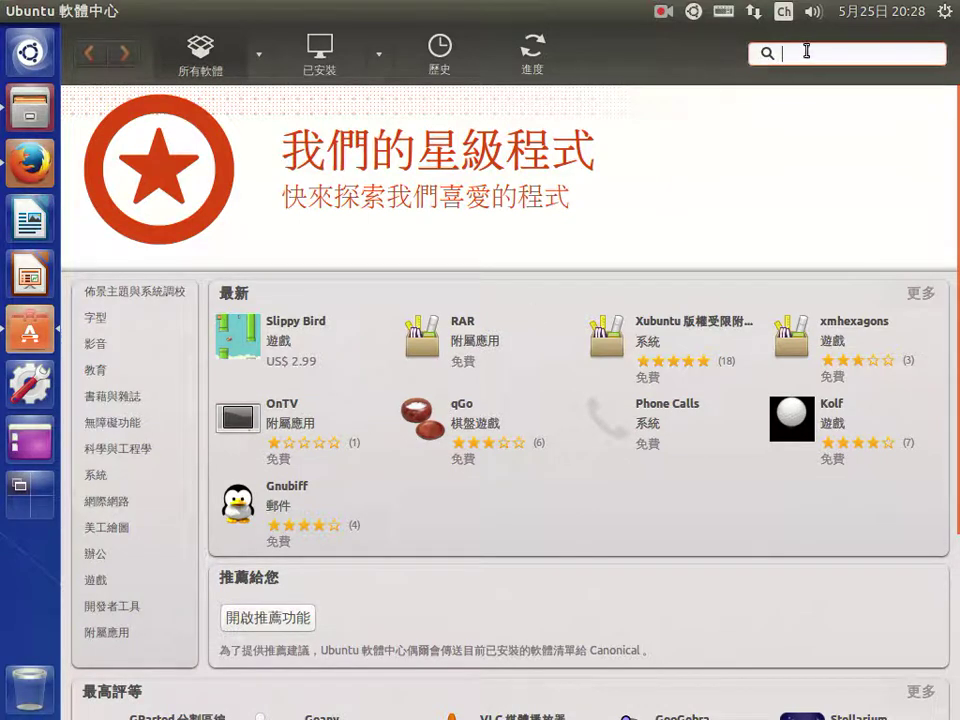
{"action": "key", "text": "ctrl+space"}
{"action": "key", "text": "ctrl+space"}
{"action": "key", "text": "ctrl+shift"}
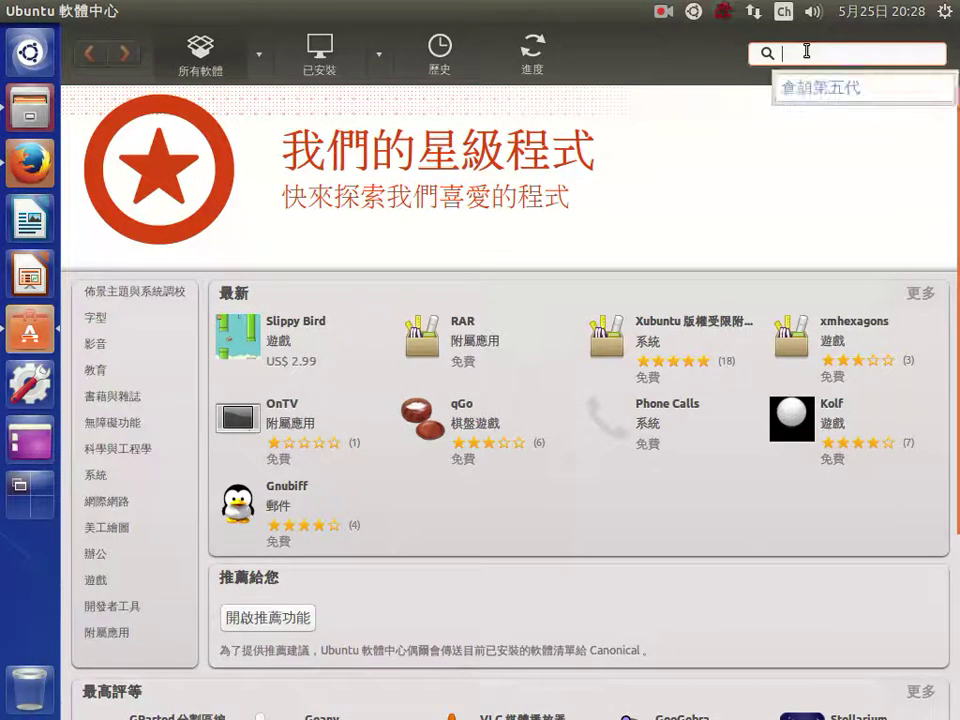
{"action": "type", "text": "mrtvi mrpt"}
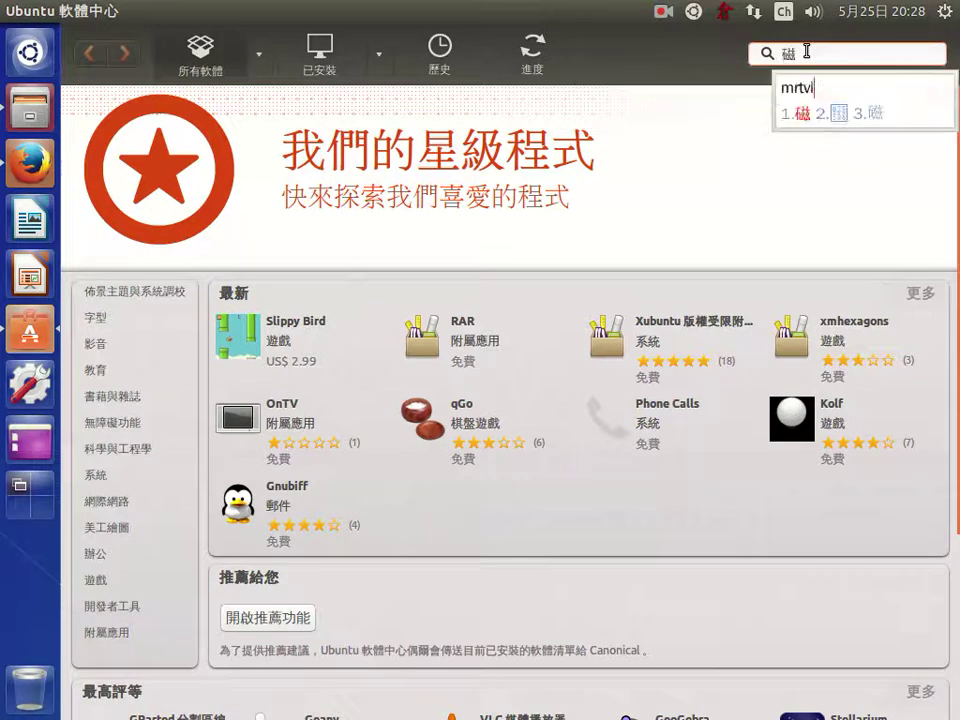
{"action": "key", "text": "space"}
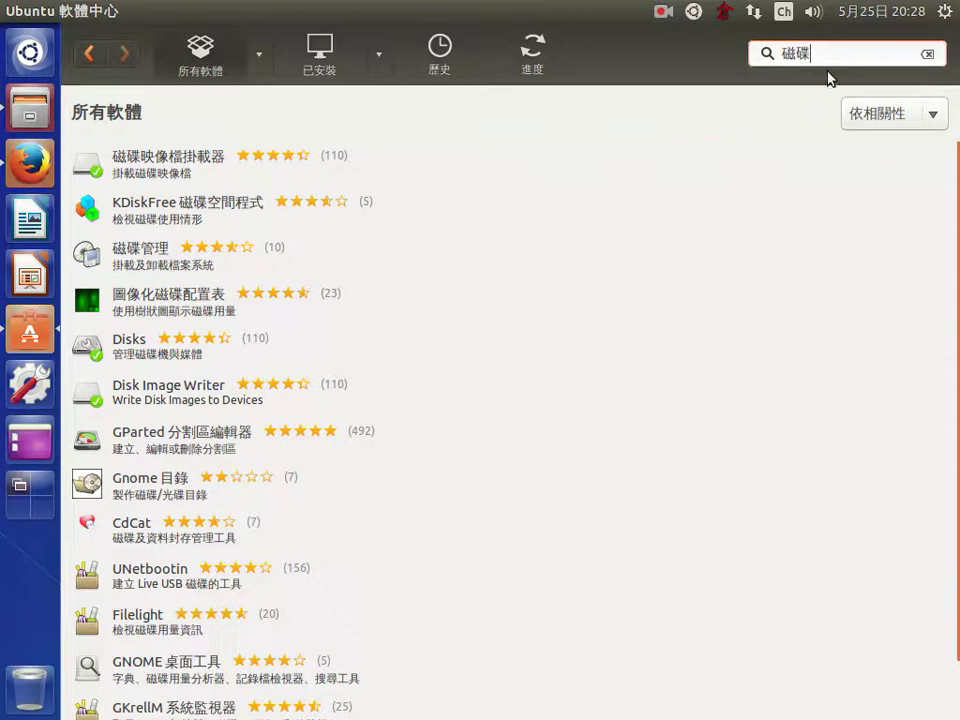
Clear the search and look through the 最新 and 最高評等 sections of the start page
{"action": "key", "text": "BackSpace"}
{"action": "key", "text": "BackSpace"}
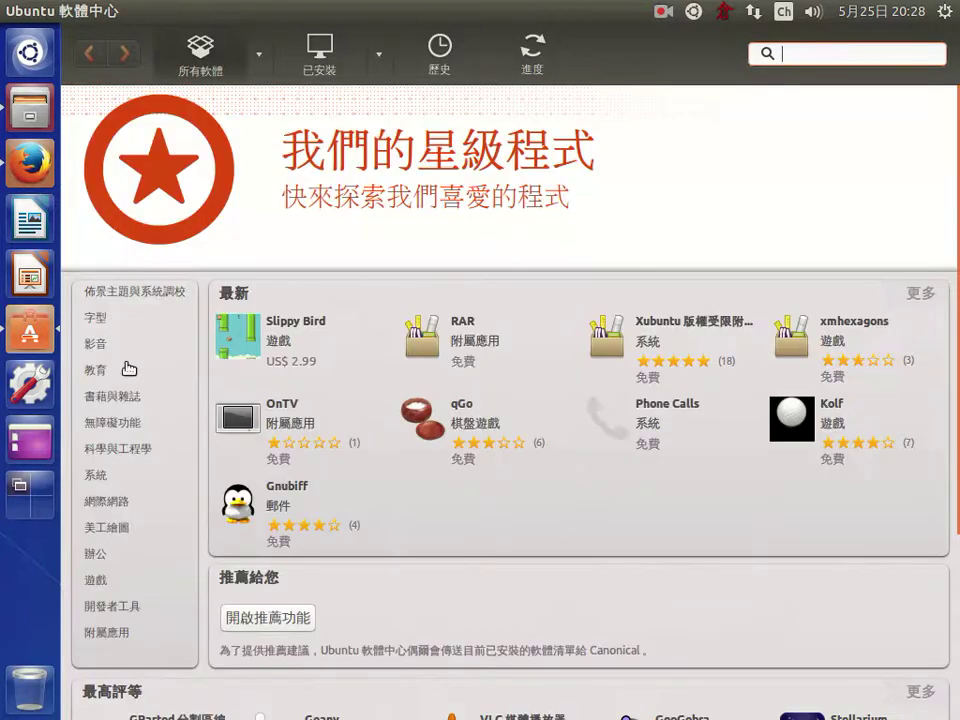
{"action": "scroll", "coordinate": [140, 405], "scroll_direction": "down", "scroll_amount": 3}
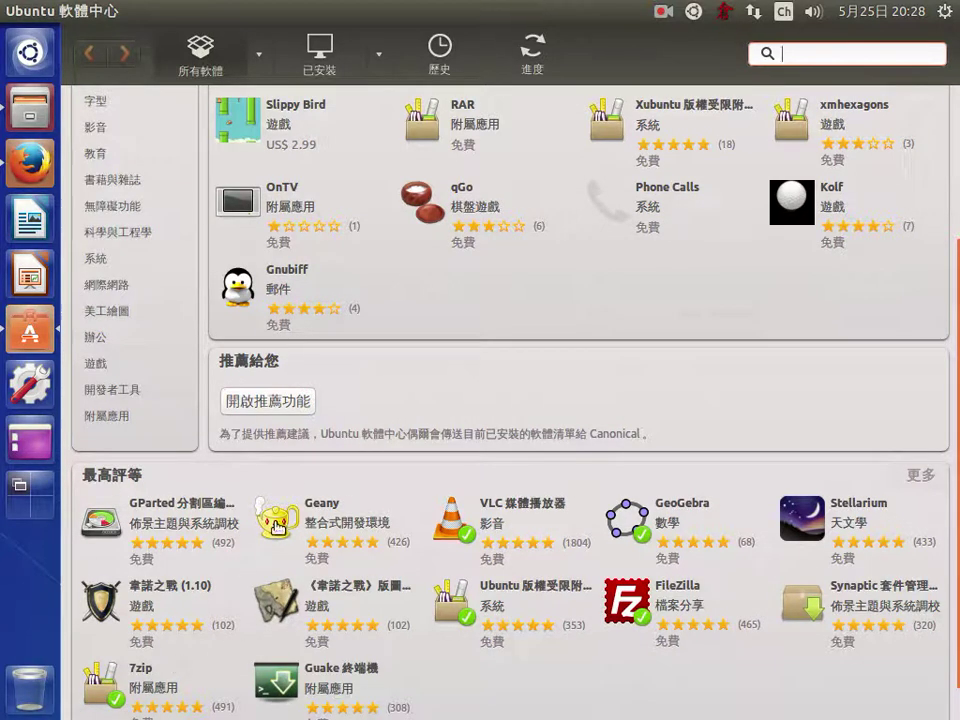
{"action": "scroll", "coordinate": [440, 580], "scroll_direction": "down", "scroll_amount": 1}
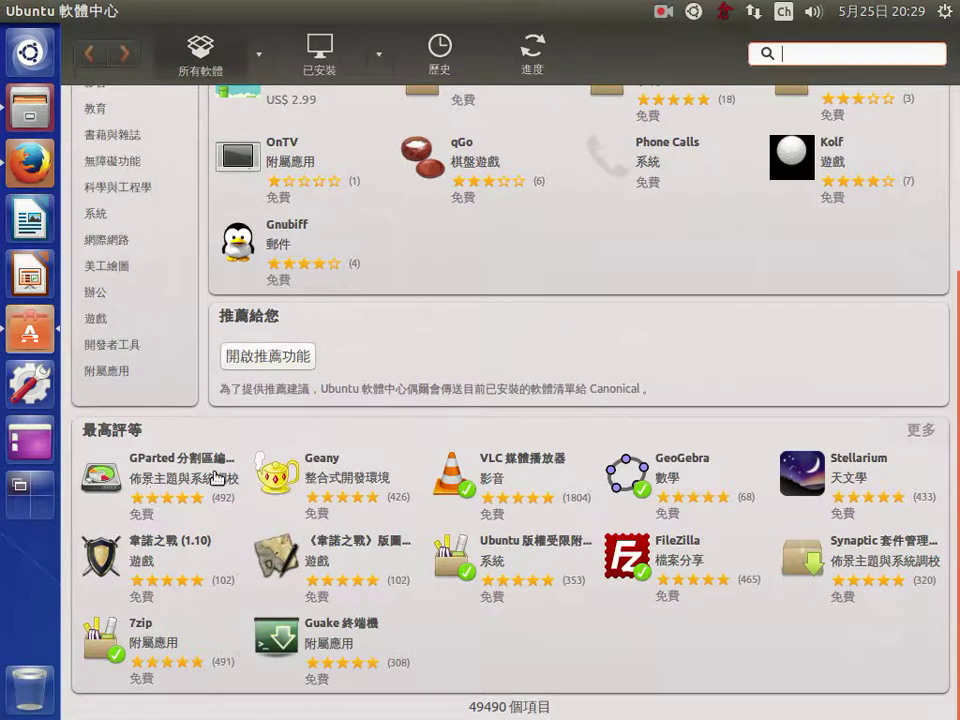
{"action": "scroll", "coordinate": [320, 356], "scroll_direction": "up", "scroll_amount": 5}
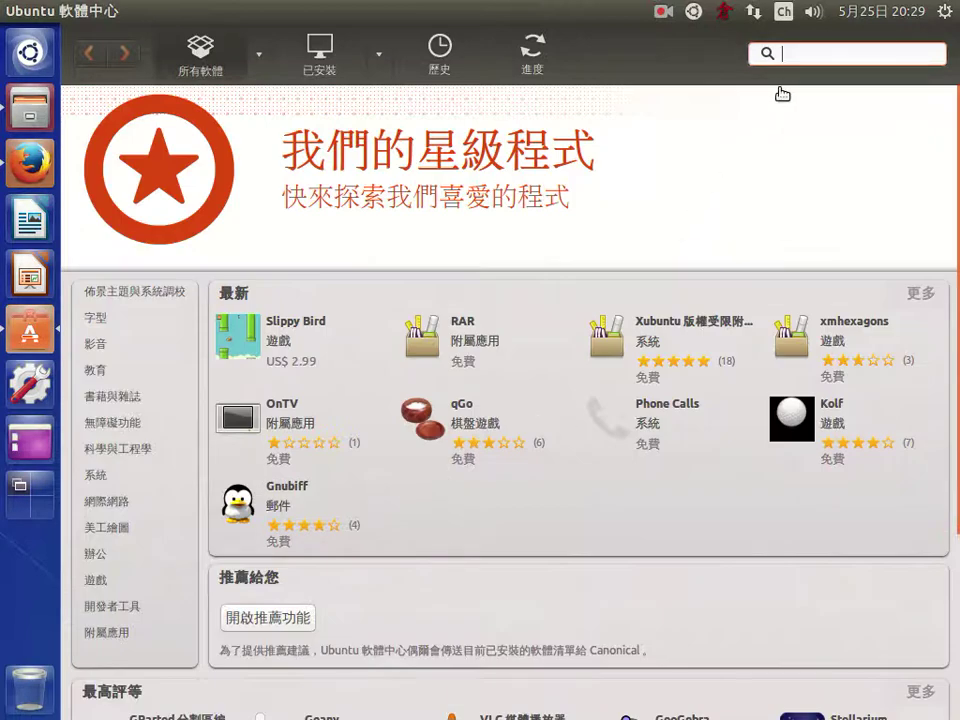
Search for gpart and open the details page of GParted 分割區編輯器
{"action": "type", "text": "gp"}
{"action": "key", "text": "ctrl+space"}
{"action": "type", "text": "gpartde"}
{"action": "key", "text": "BackSpace"}
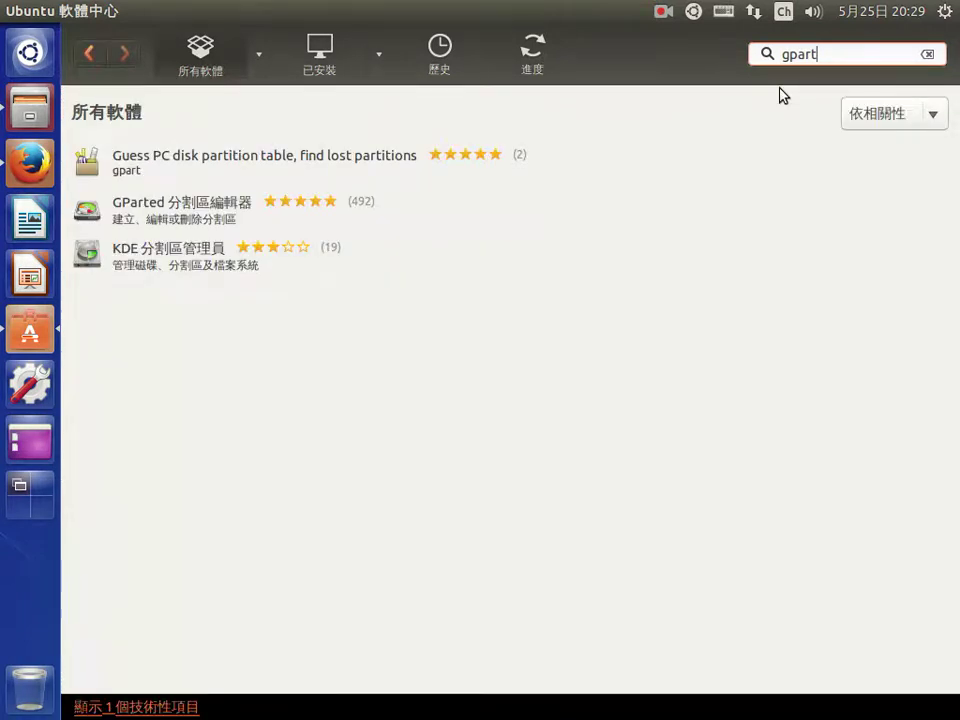
{"action": "left_click", "coordinate": [162, 218]}
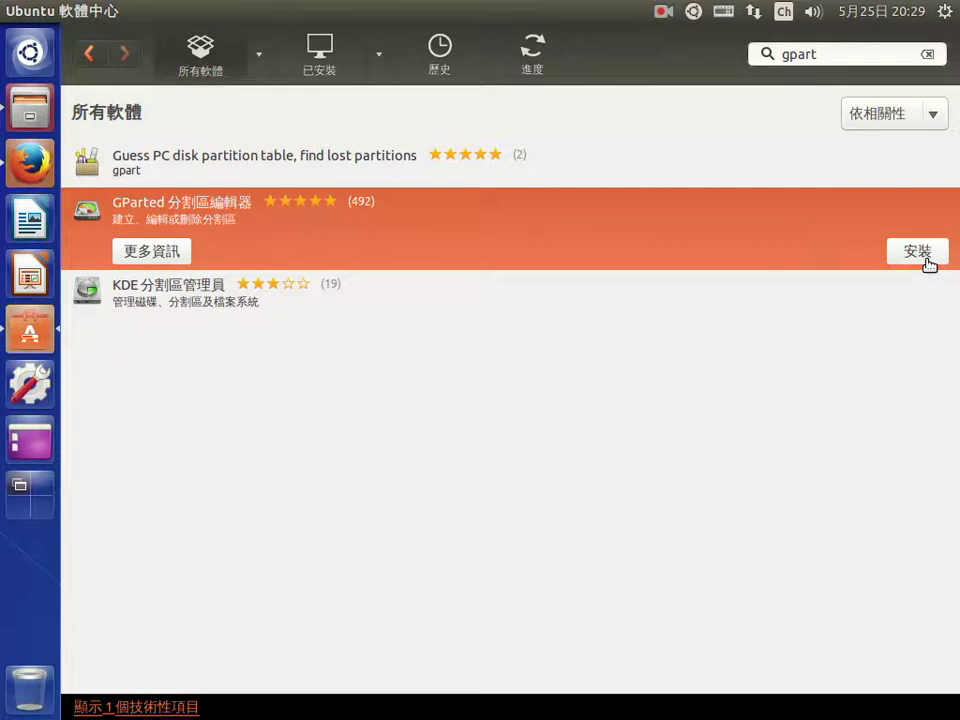
{"action": "left_click", "coordinate": [151, 257]}
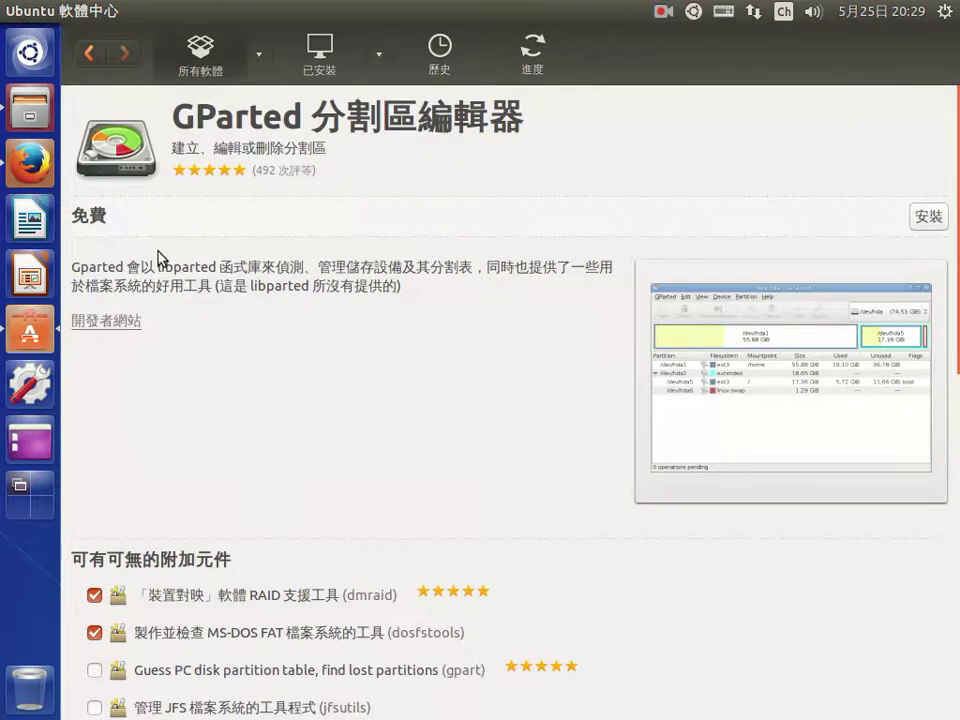
Review GParted's optional add-ons, version and size details, related software and user reviews
{"action": "scroll", "coordinate": [440, 406], "scroll_direction": "down", "scroll_amount": 3}
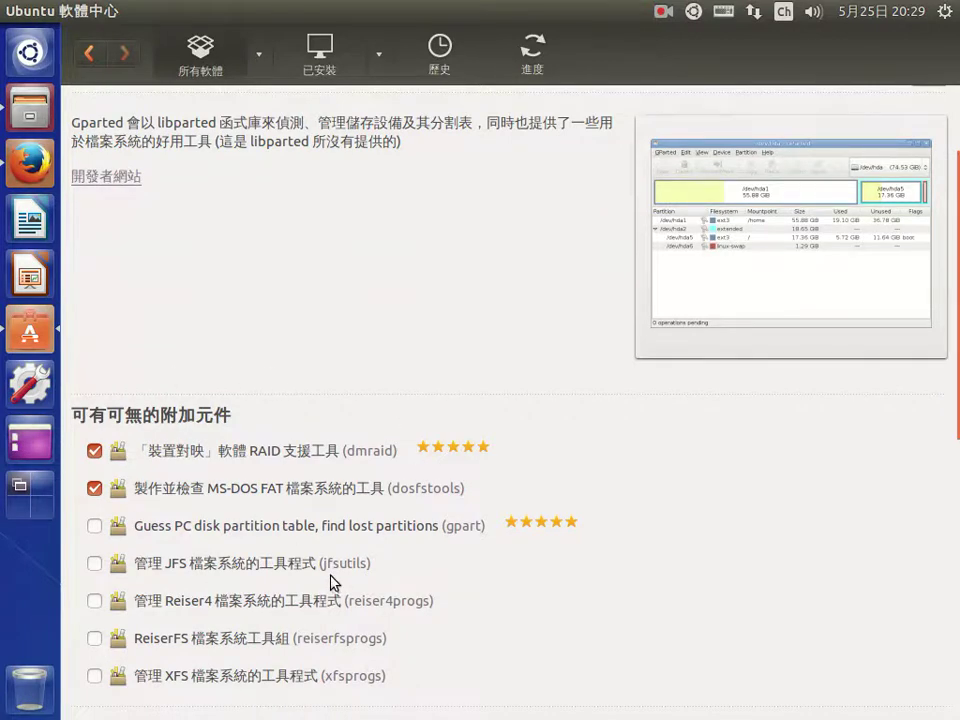
{"action": "scroll", "coordinate": [320, 548], "scroll_direction": "down", "scroll_amount": 2}
{"action": "scroll", "coordinate": [322, 540], "scroll_direction": "down", "scroll_amount": 4}
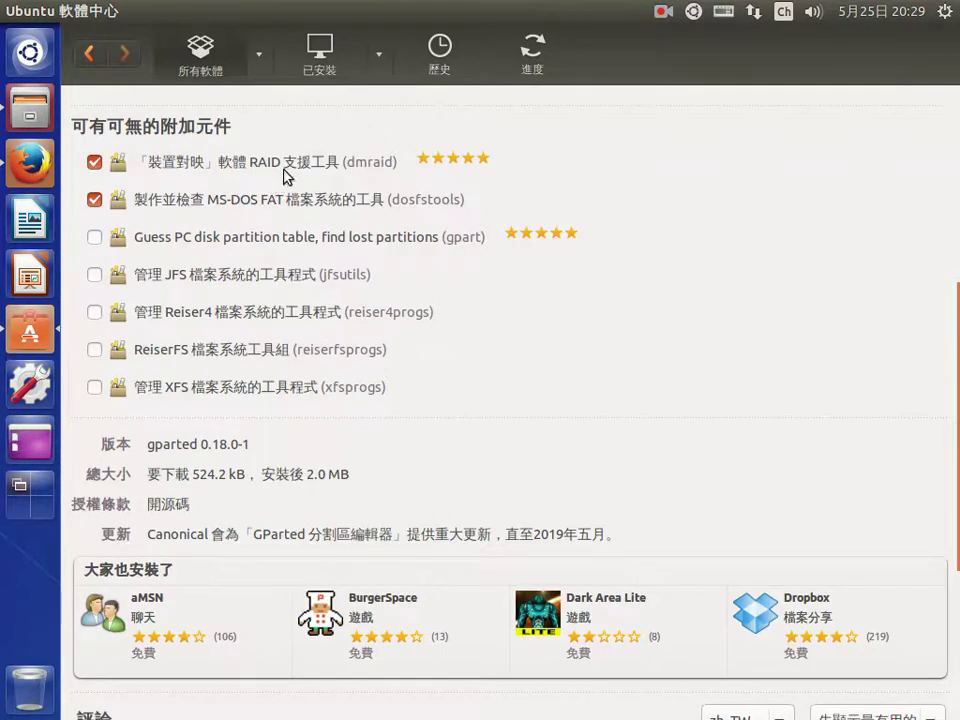
{"action": "scroll", "coordinate": [375, 193], "scroll_direction": "up", "scroll_amount": 1}
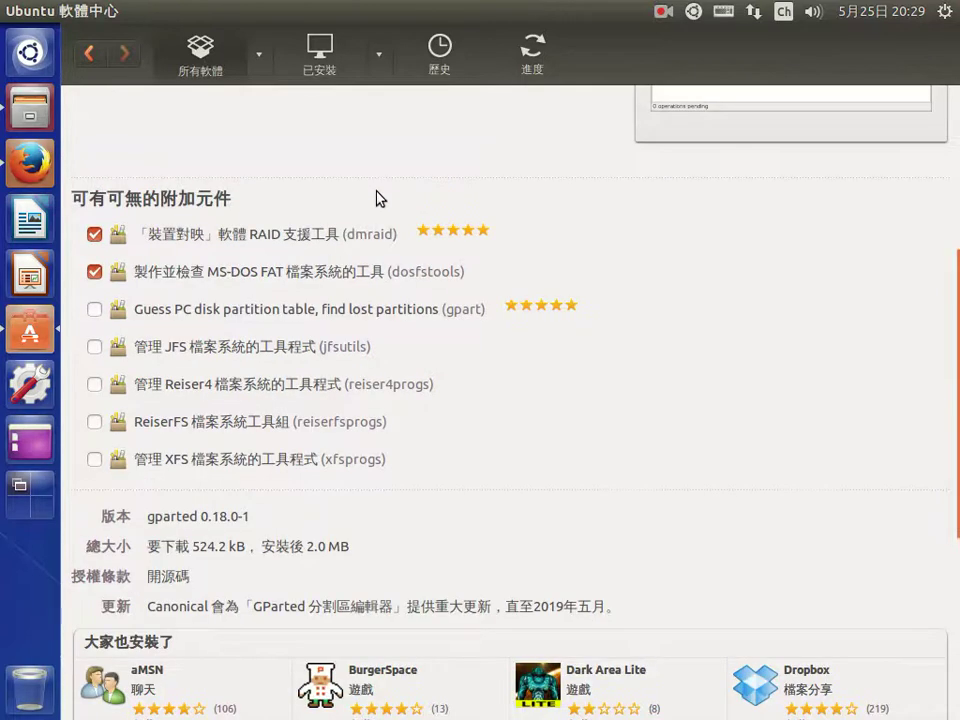
{"action": "scroll", "coordinate": [380, 196], "scroll_direction": "down", "scroll_amount": 3}
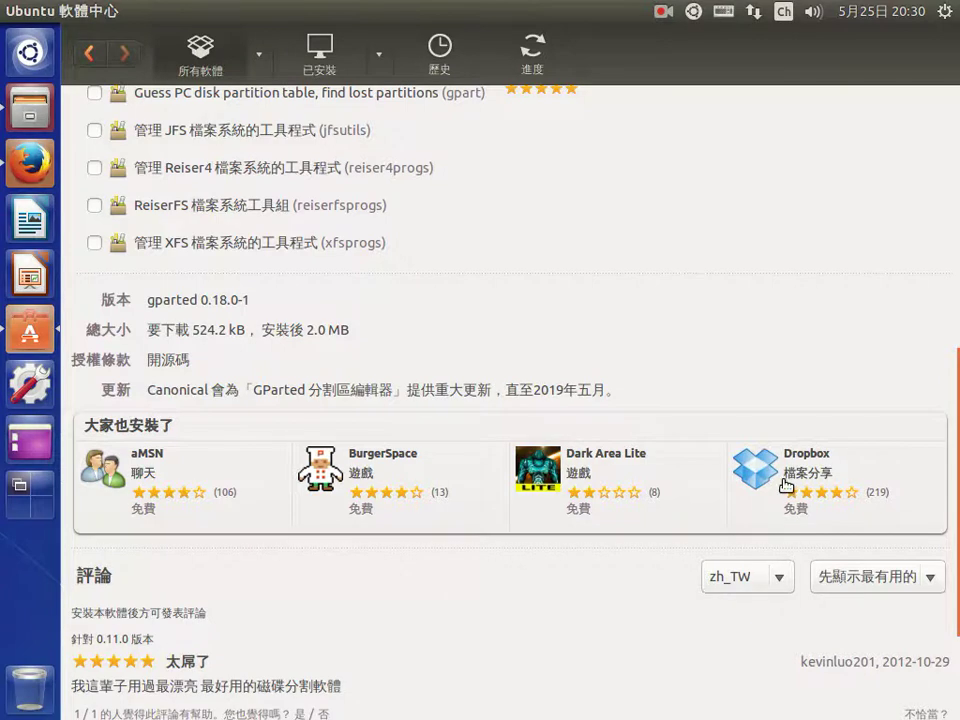
{"action": "scroll", "coordinate": [769, 490], "scroll_direction": "up", "scroll_amount": 10}
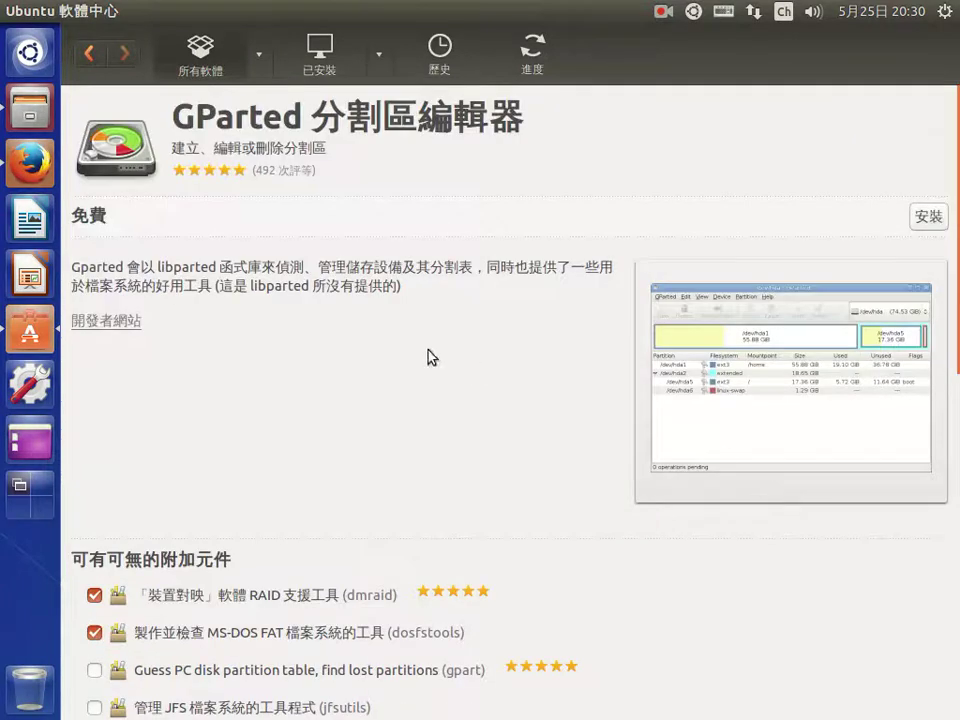
Install GParted 分割區編輯器, authorizing the installation with the account password
{"action": "left_click", "coordinate": [928, 218]}
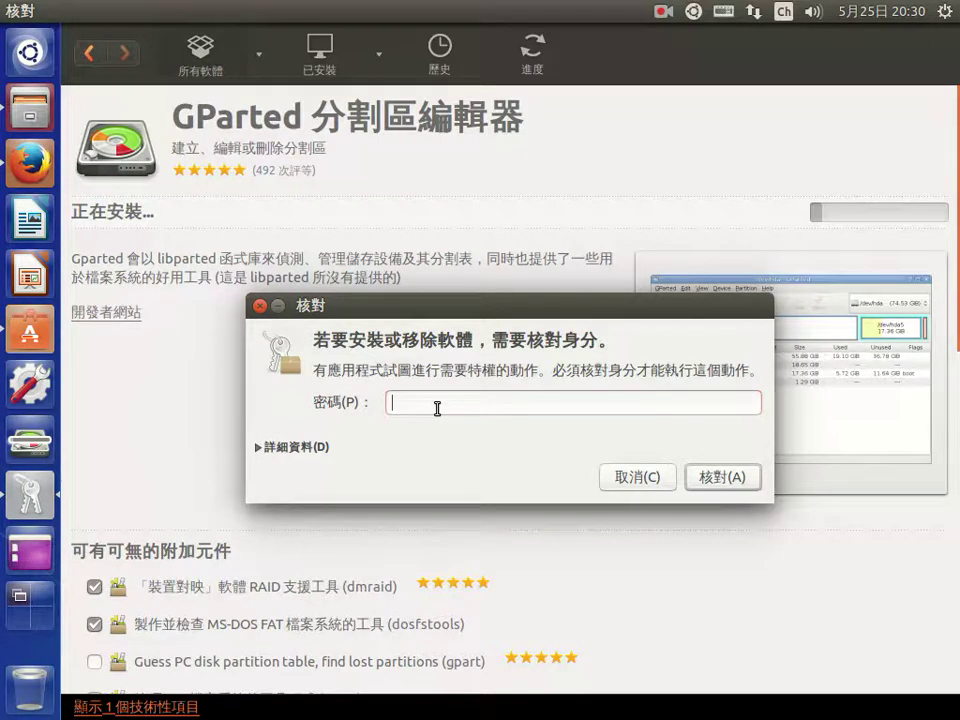
{"action": "type", "text": "***"}
{"action": "left_click", "coordinate": [736, 481]}
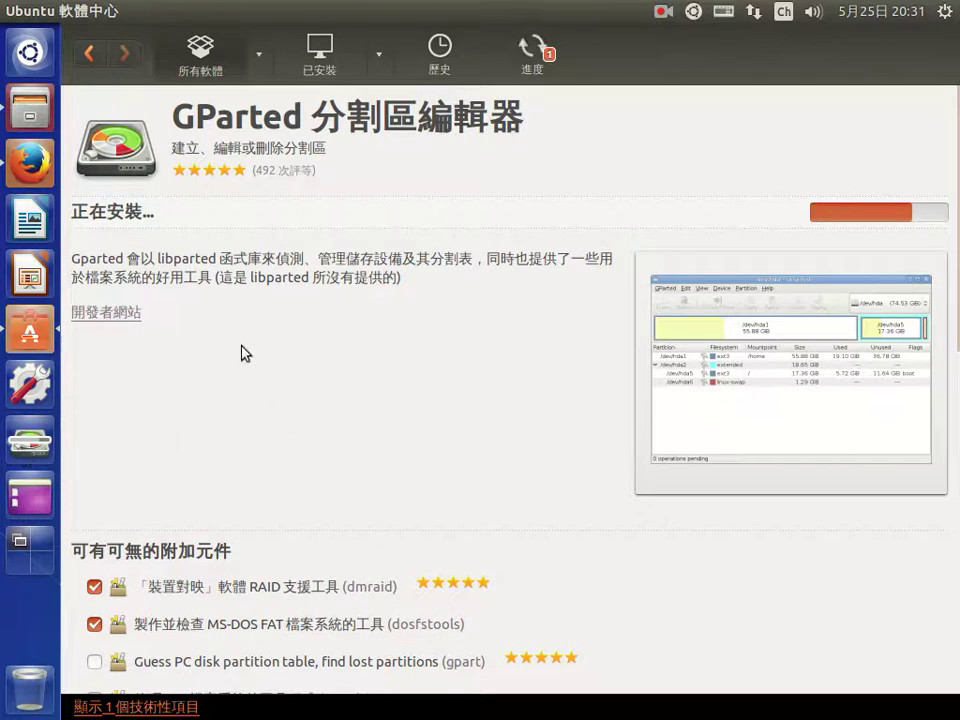
Search the Dash for gp and launch GParted 分割區編輯器, authenticating with the account password
{"action": "left_click", "coordinate": [31, 54]}
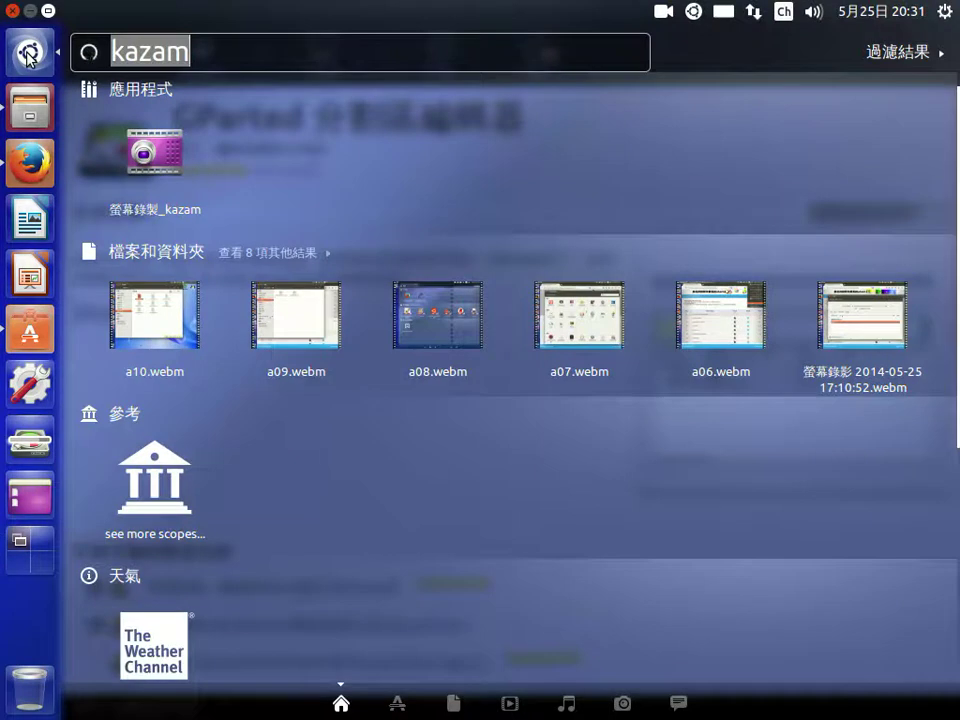
{"action": "type", "text": "gp"}
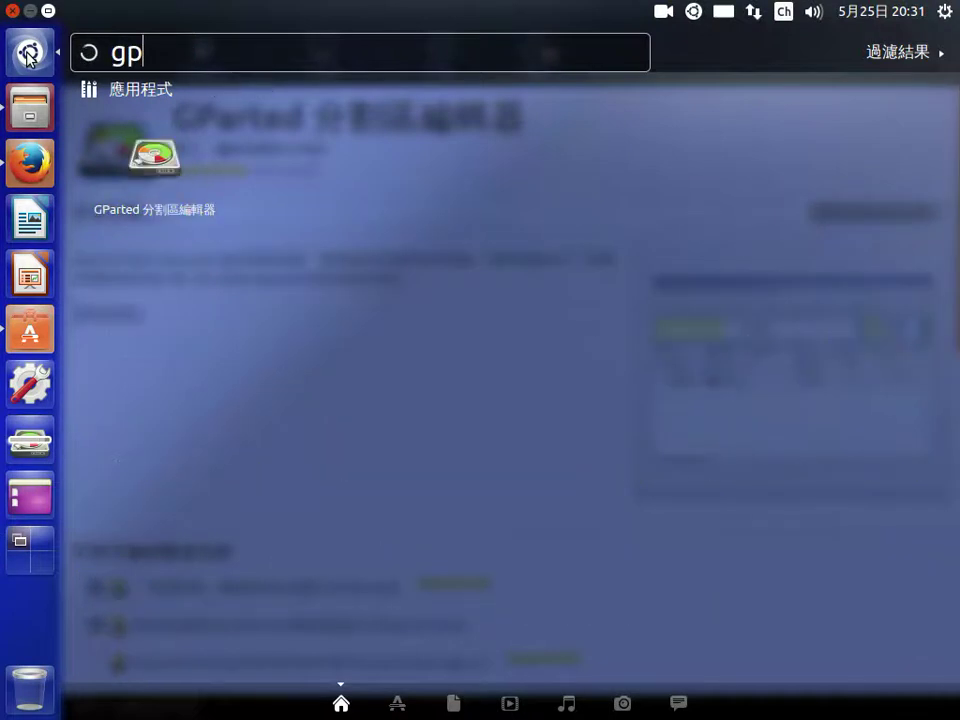
{"action": "left_click", "coordinate": [165, 165]}
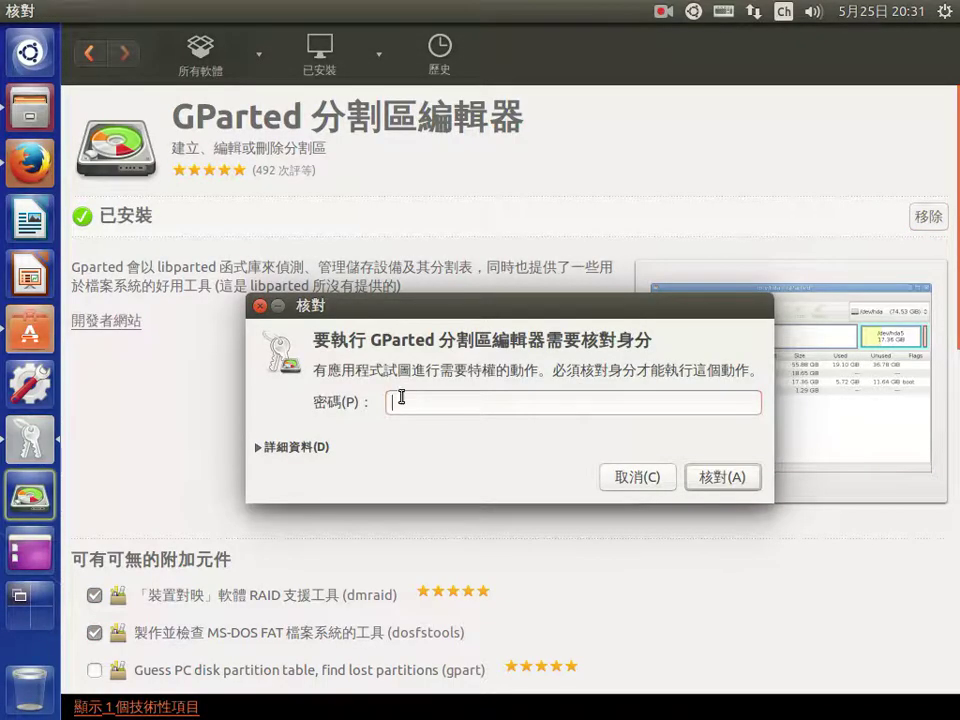
{"action": "type", "text": "•••"}
{"action": "left_click", "coordinate": [735, 480]}
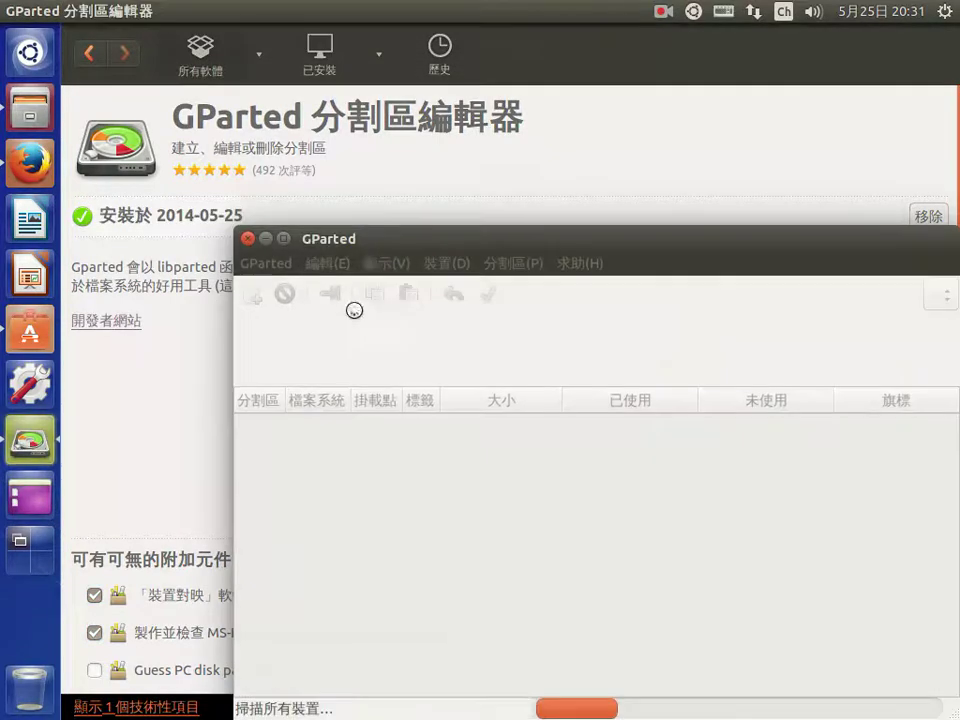
Bring the whole GParted window into view, close it, and return to the software center's start page
{"action": "left_click_drag", "start_coordinate": [433, 252], "coordinate": [341, 162]}
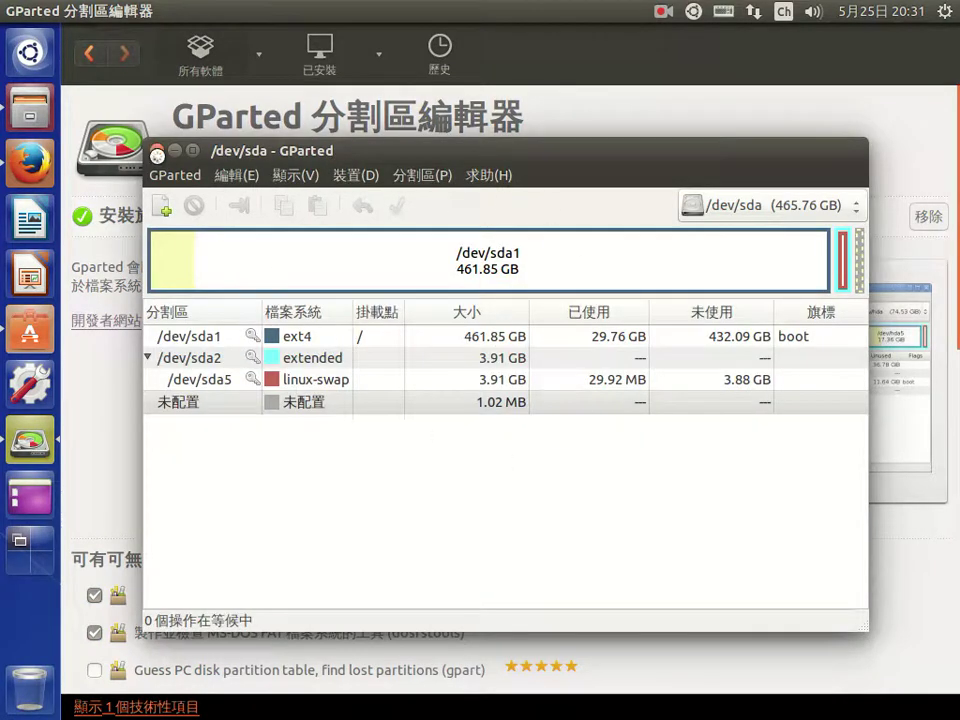
{"action": "left_click", "coordinate": [157, 152]}
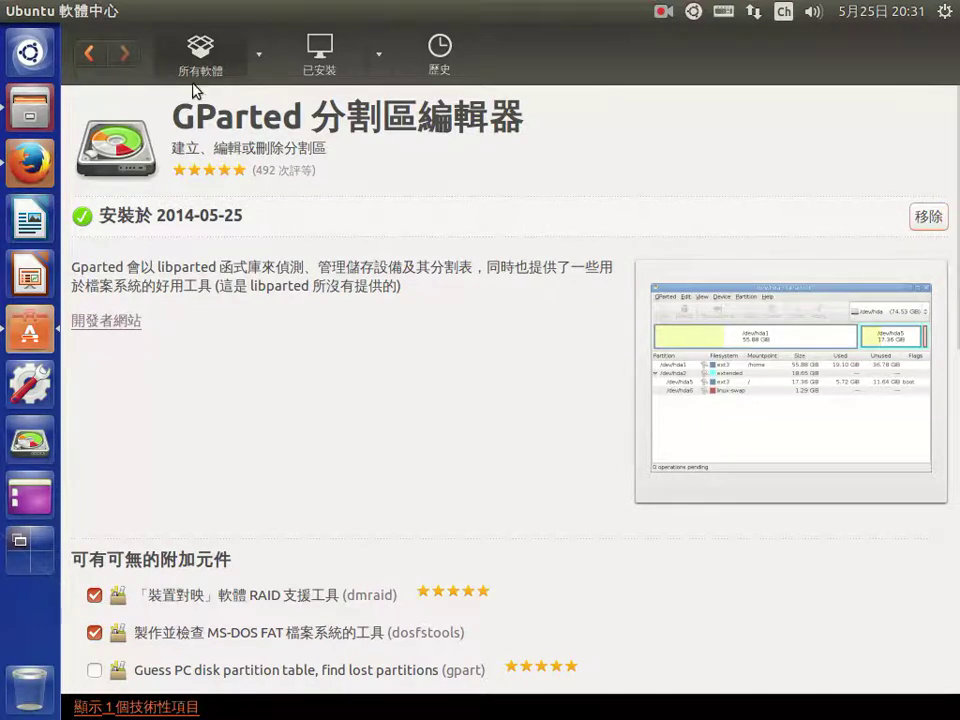
{"action": "left_click", "coordinate": [90, 55]}
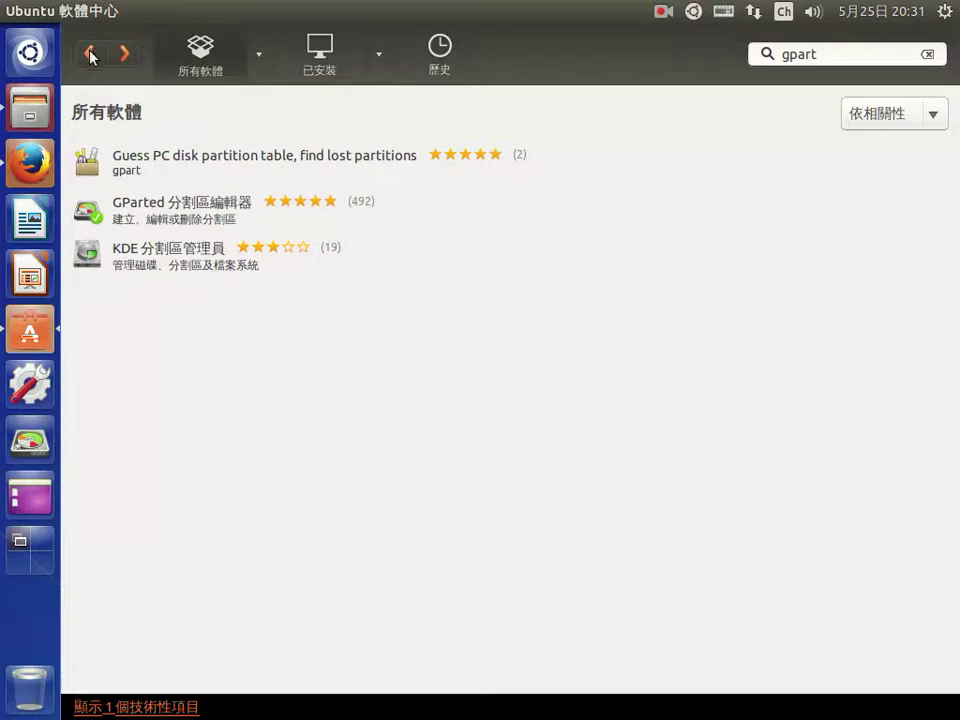
{"action": "left_click", "coordinate": [90, 55]}
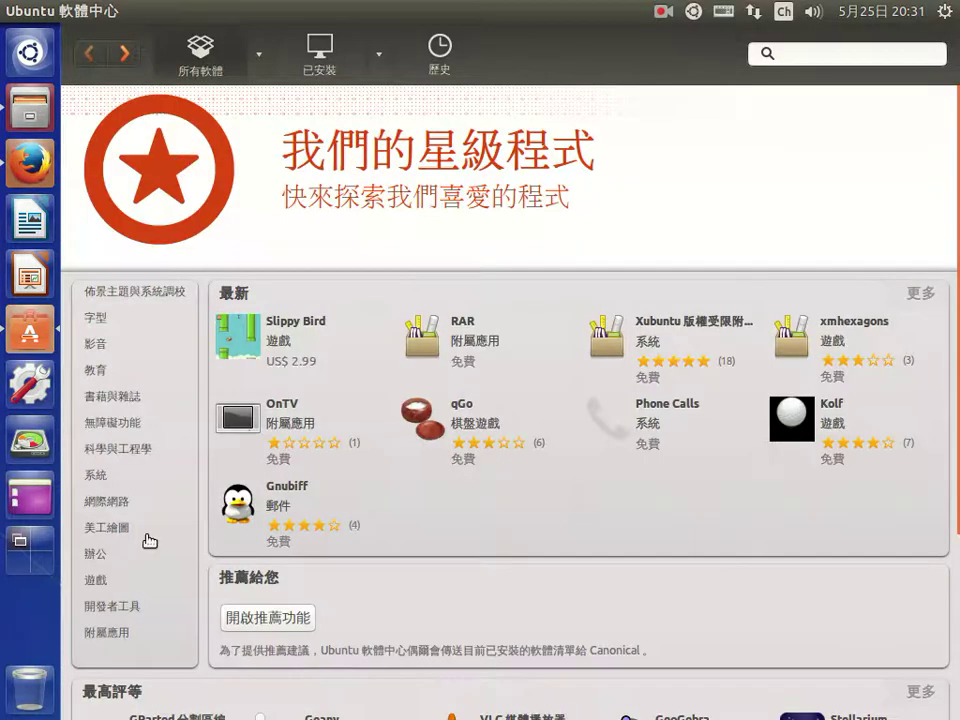
Browse the software list of the 教育 category and return to the start page
{"action": "scroll", "coordinate": [215, 340], "scroll_direction": "down", "scroll_amount": 1}
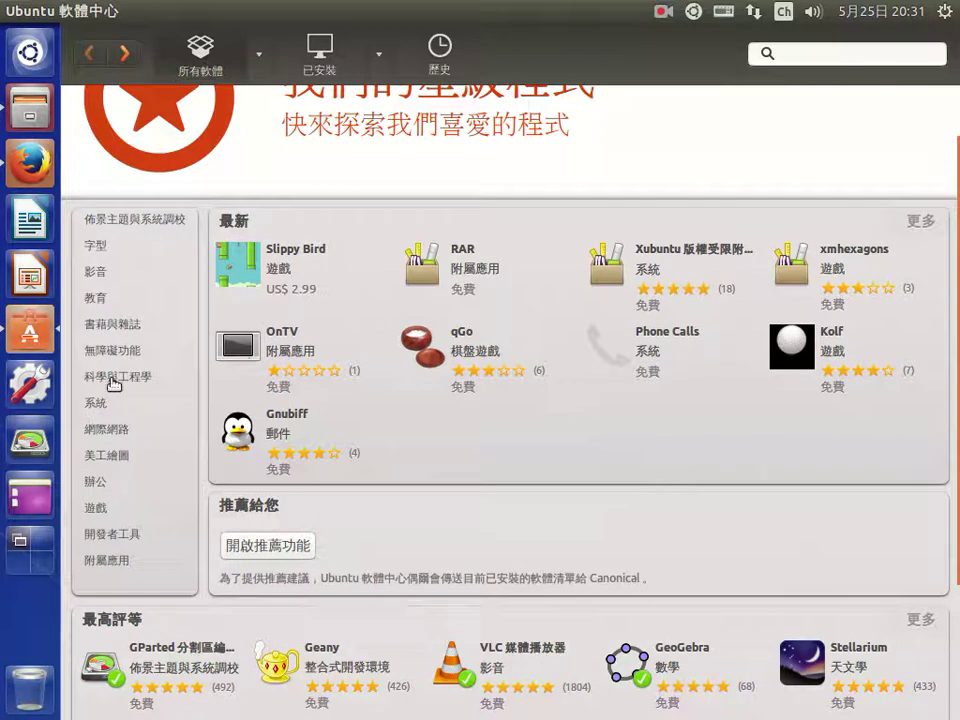
{"action": "left_click", "coordinate": [97, 300]}
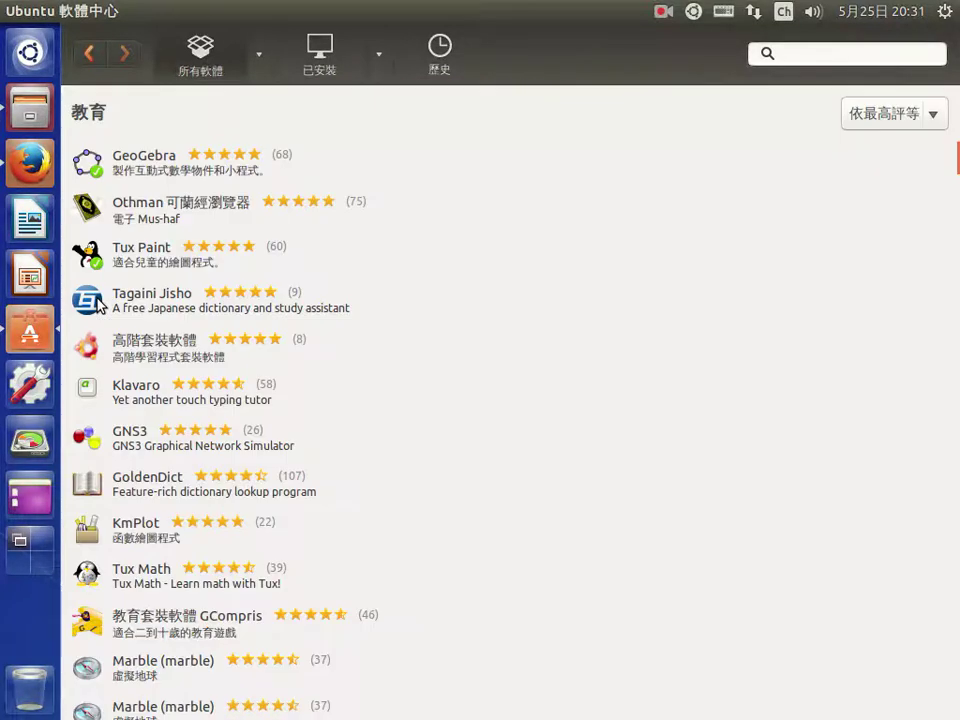
{"action": "scroll", "coordinate": [568, 238], "scroll_direction": "down", "scroll_amount": 15}
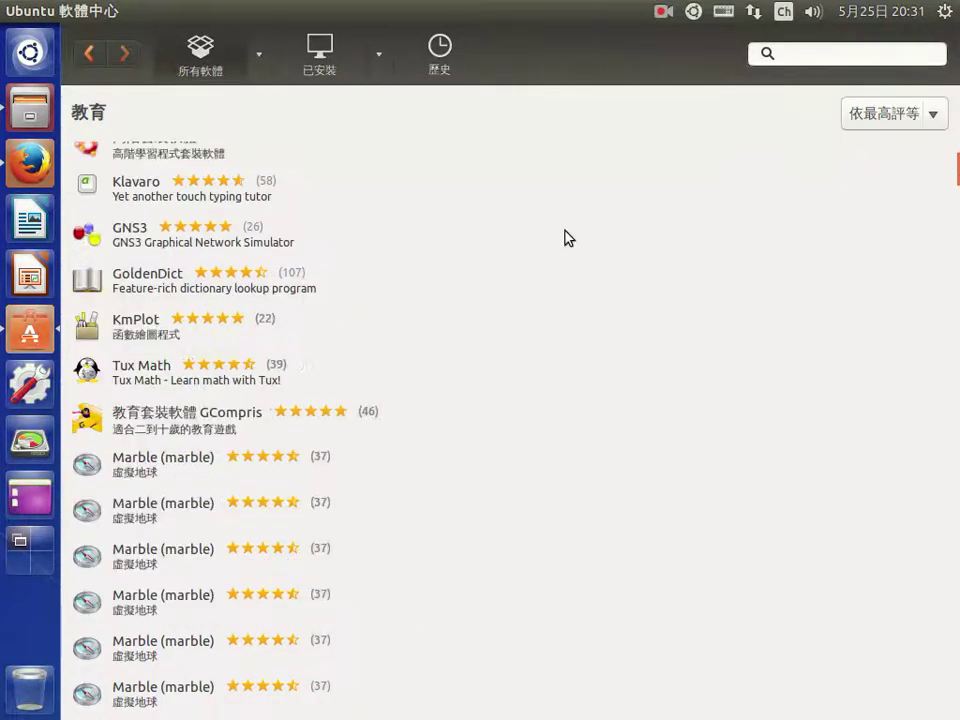
{"action": "scroll", "coordinate": [590, 286], "scroll_direction": "down", "scroll_amount": 3}
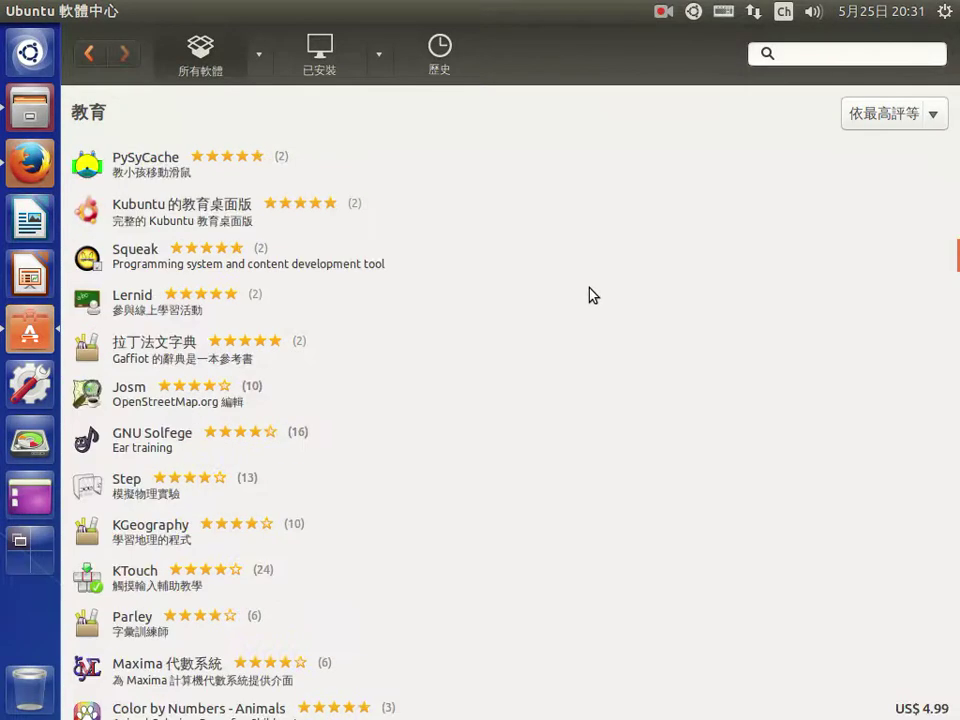
{"action": "mouse_move", "coordinate": [958, 214]}
{"action": "mouse_move", "coordinate": [953, 268]}
{"action": "left_mouse_down"}
{"action": "mouse_move", "coordinate": [951, 338]}
{"action": "mouse_move", "coordinate": [949, 283]}
{"action": "left_mouse_up"}
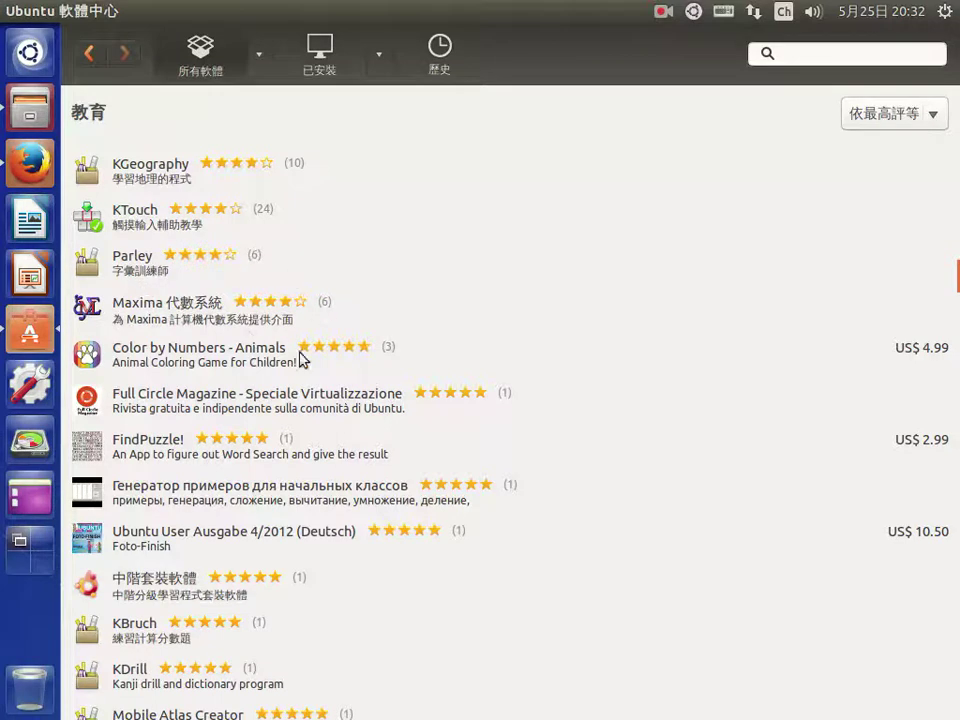
{"action": "mouse_move", "coordinate": [955, 268]}
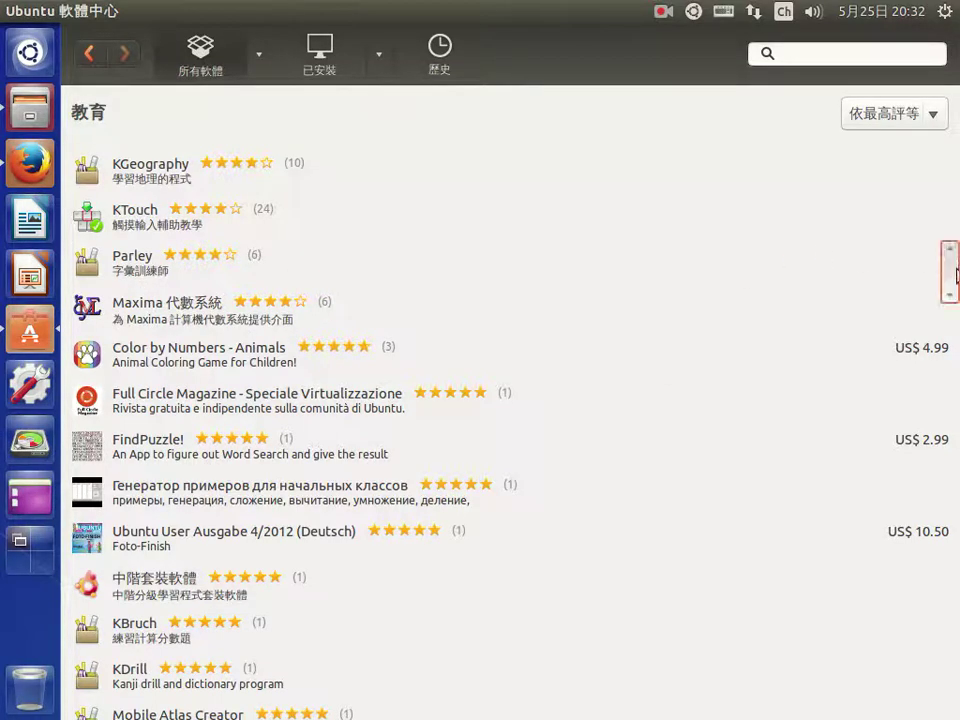
{"action": "left_click_drag", "start_coordinate": [955, 278], "coordinate": [422, 257]}
{"action": "left_click", "coordinate": [89, 55]}
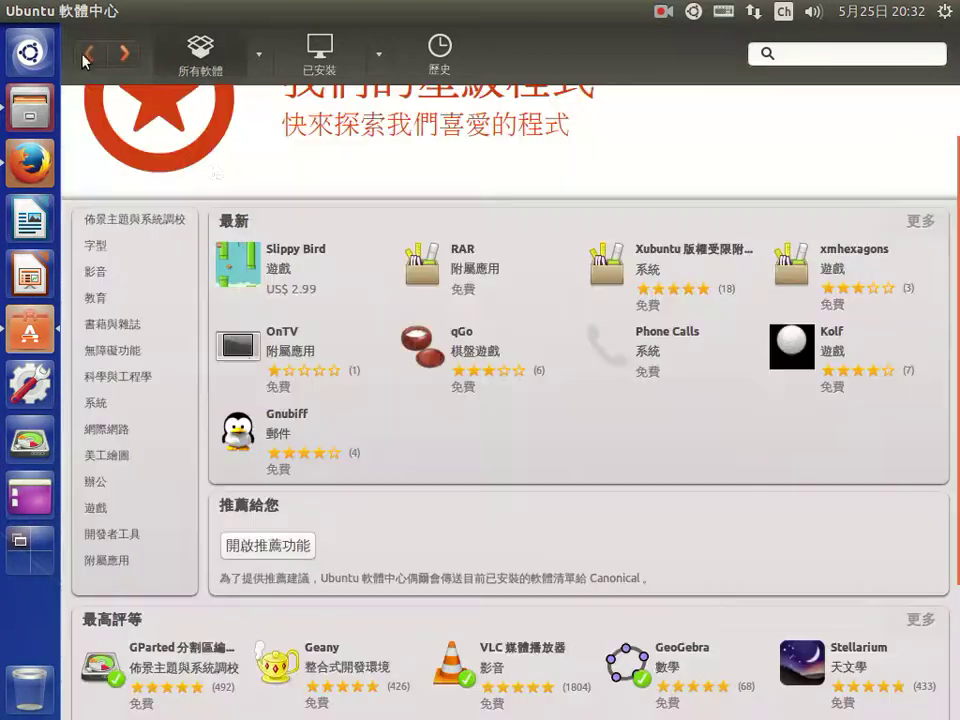